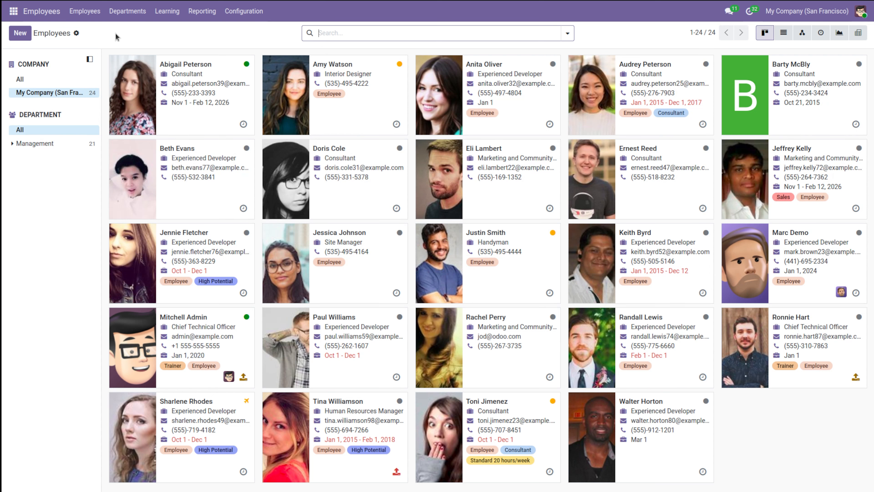
# Step: Start a new employee record and enter the employee's name, correcting typos
pyautogui.click(16, 34)
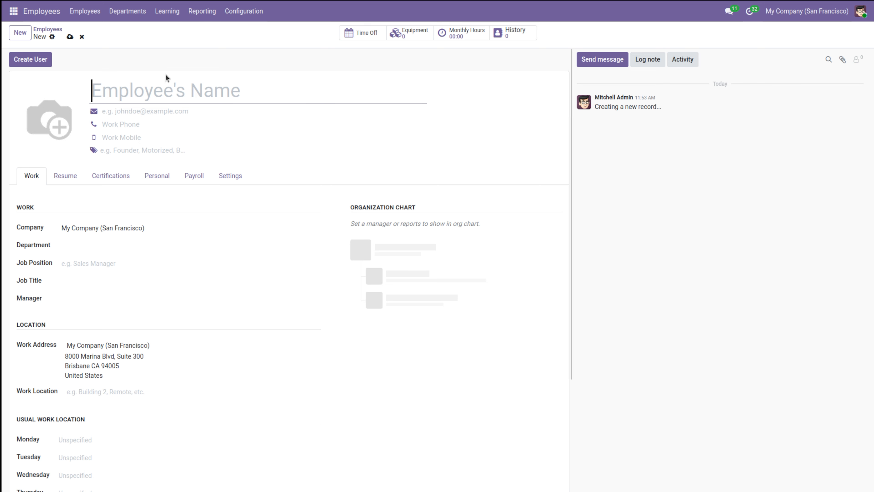
pyautogui.write('j')
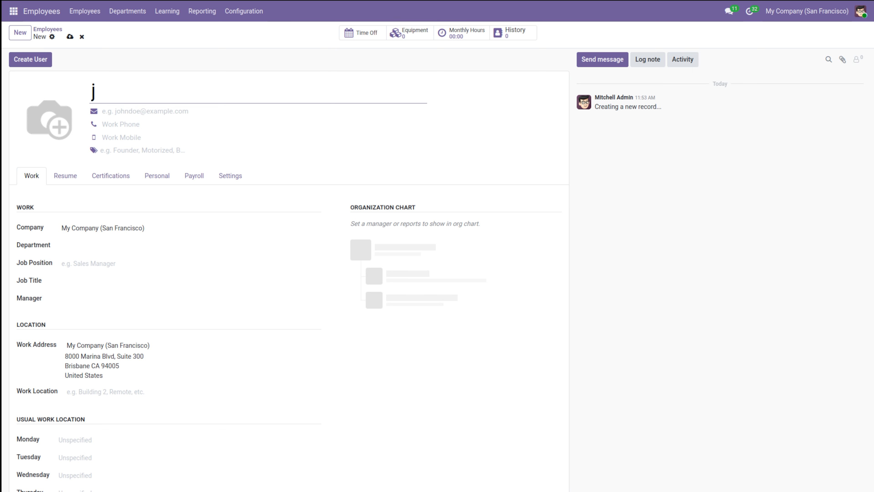
pyautogui.press('BackSpace')
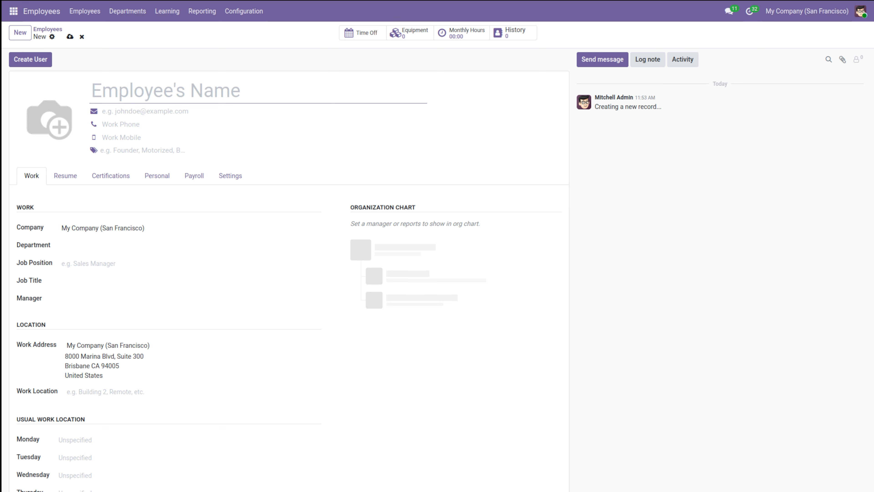
pyautogui.write('ju')
pyautogui.write('ts')
pyautogui.press('BackSpace')
pyautogui.press('BackSpace')
pyautogui.write('stin')
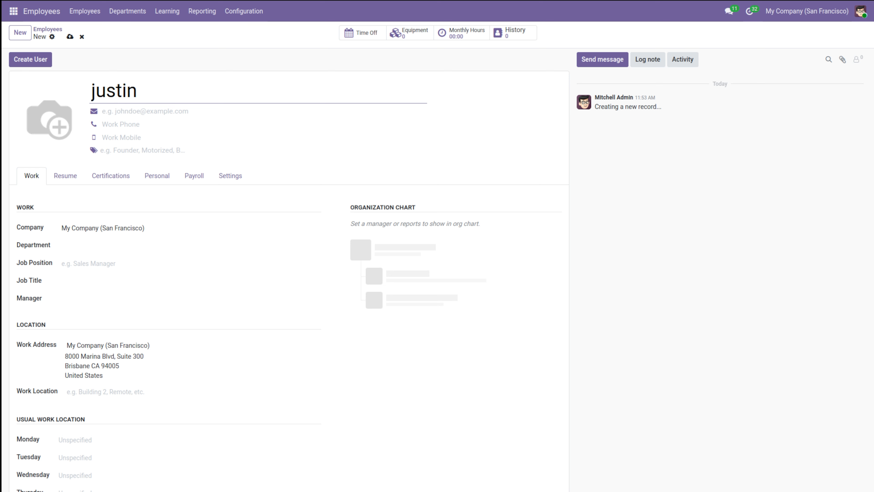
# Step: Fill in the employee's work email, work phone and work mobile number
pyautogui.click(158, 116)
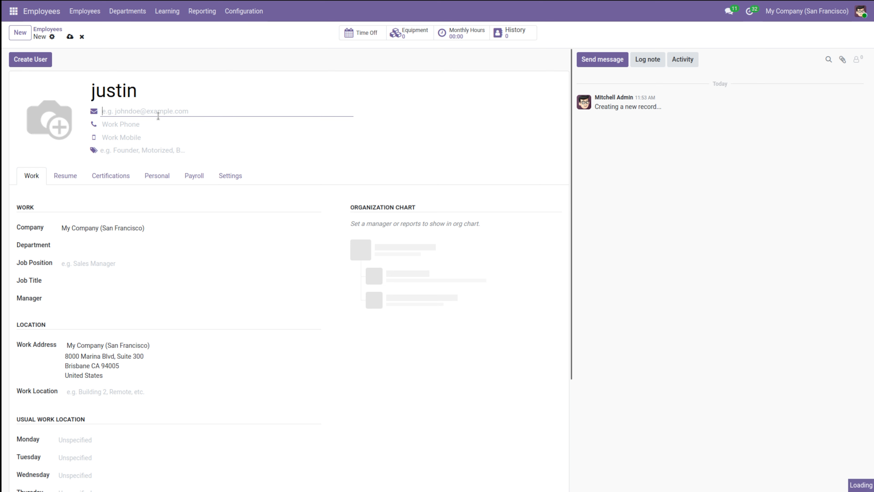
pyautogui.write('justin@sample.com')
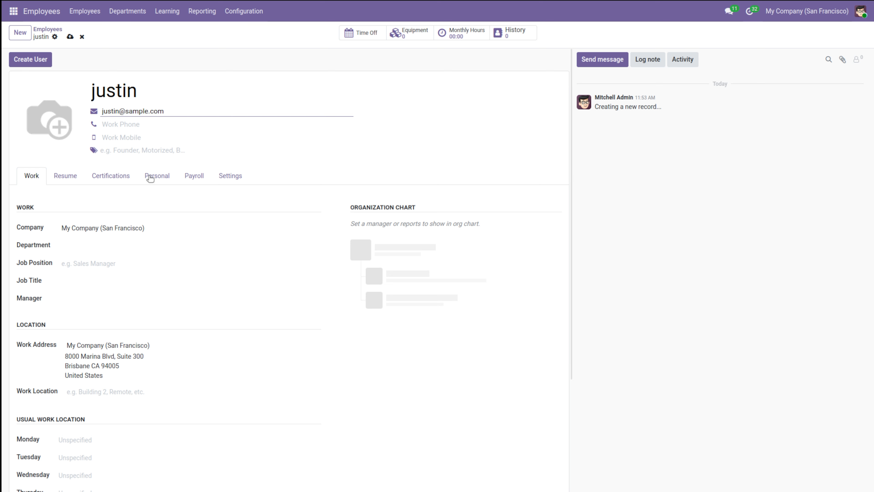
pyautogui.click(119, 125)
pyautogui.write('2222555')
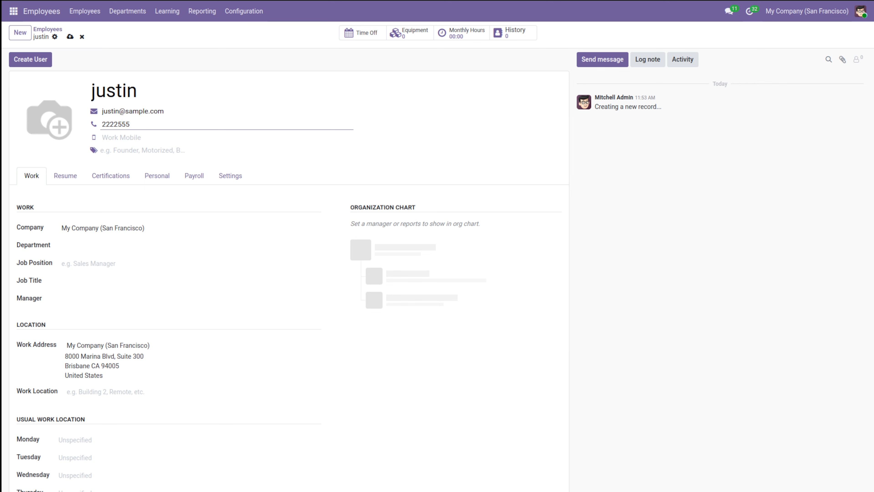
pyautogui.write('5')
pyautogui.click(145, 137)
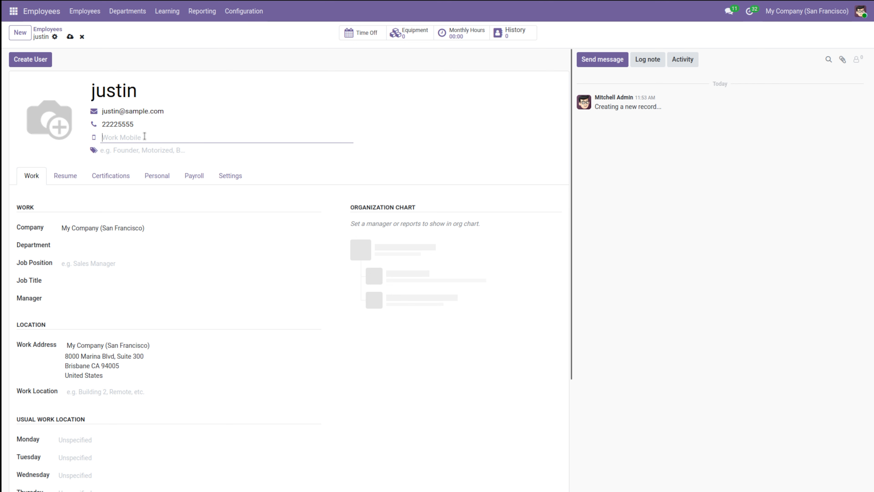
# Step: Add the Sales tag to the new employee
pyautogui.click(113, 151)
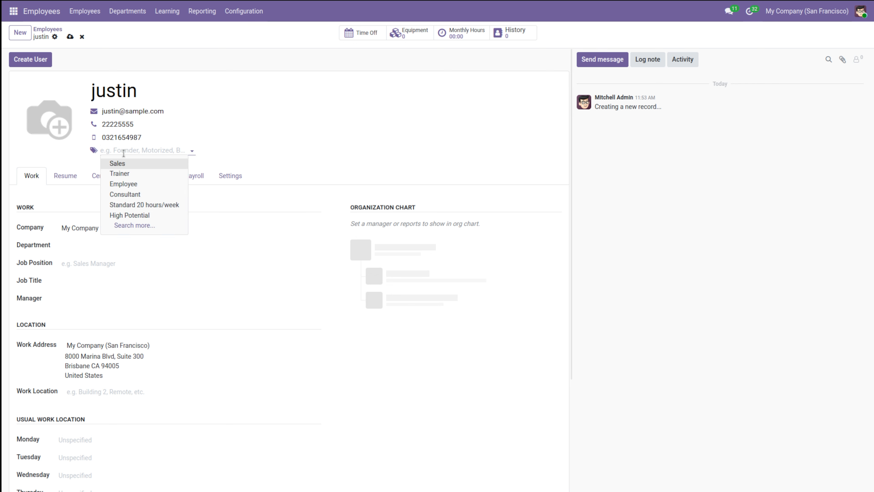
pyautogui.click(133, 162)
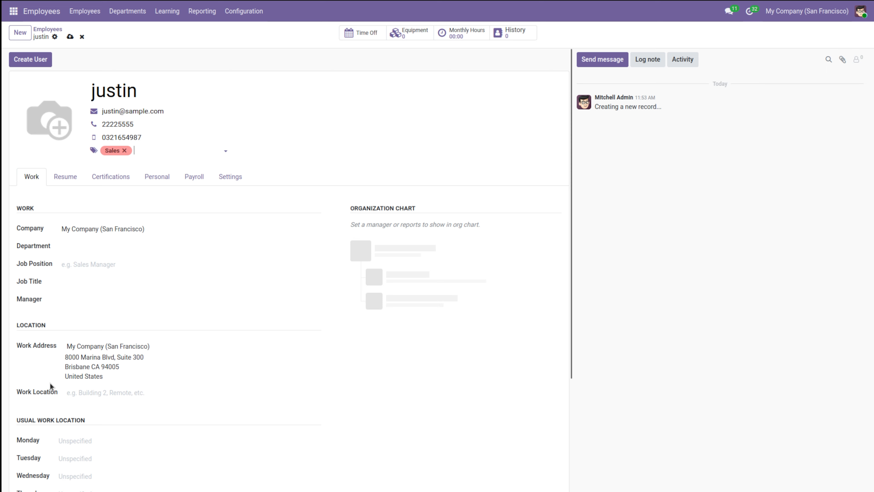
pyautogui.scroll(-4, 53, 395)
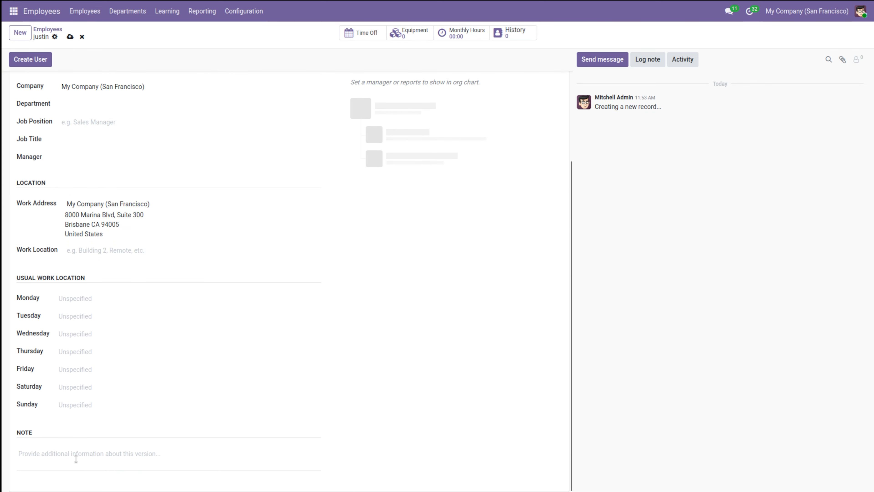
pyautogui.scroll(4, 131, 321)
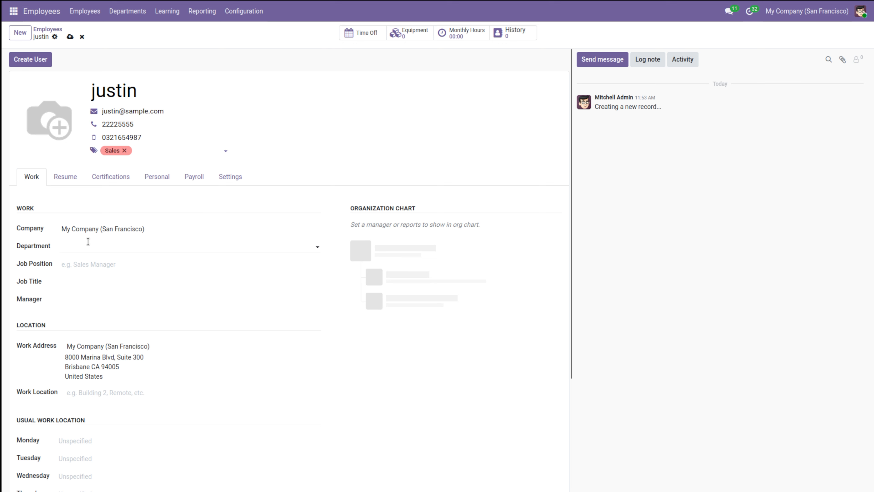
# Step: Set the employee's department to Management / Sales
pyautogui.click(71, 248)
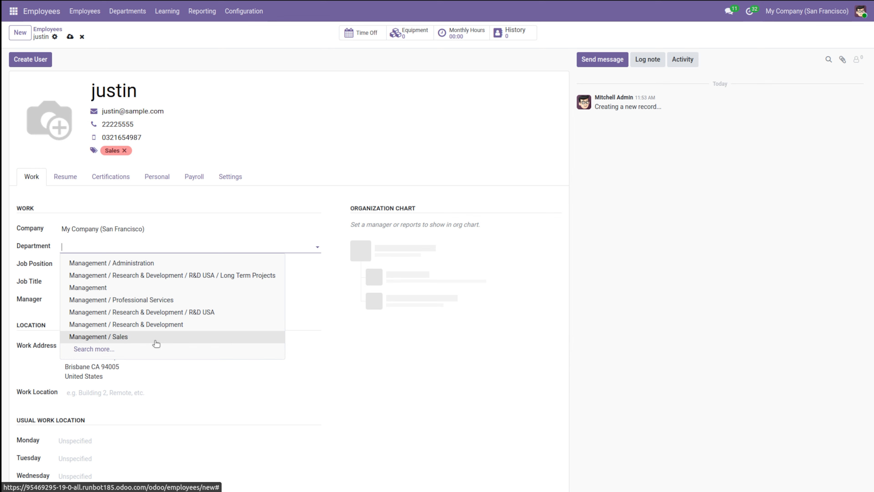
pyautogui.click(156, 340)
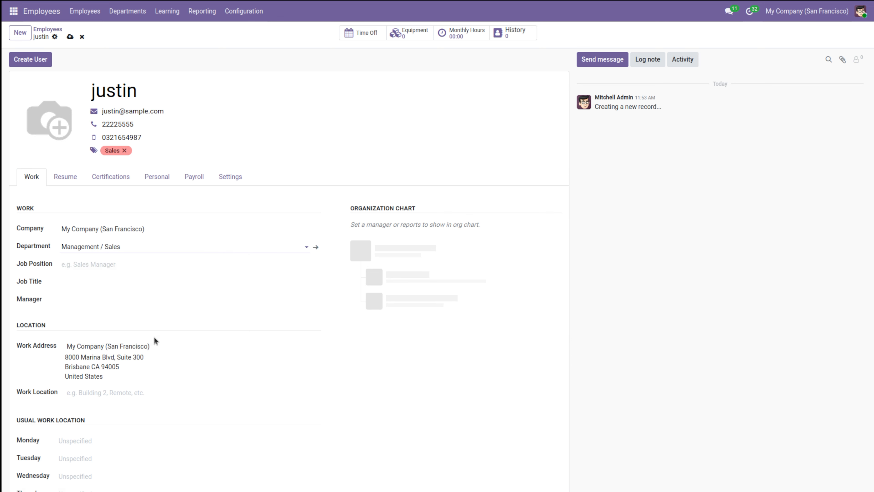
pyautogui.click(86, 265)
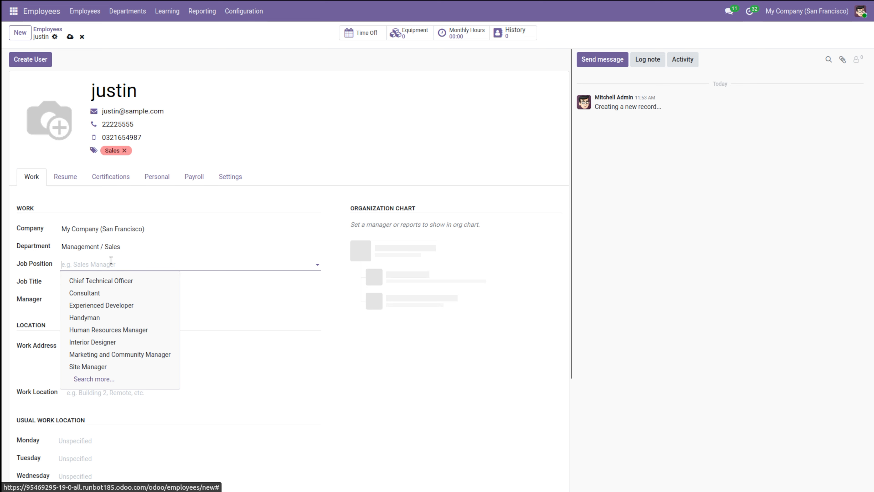
pyautogui.write('sa')
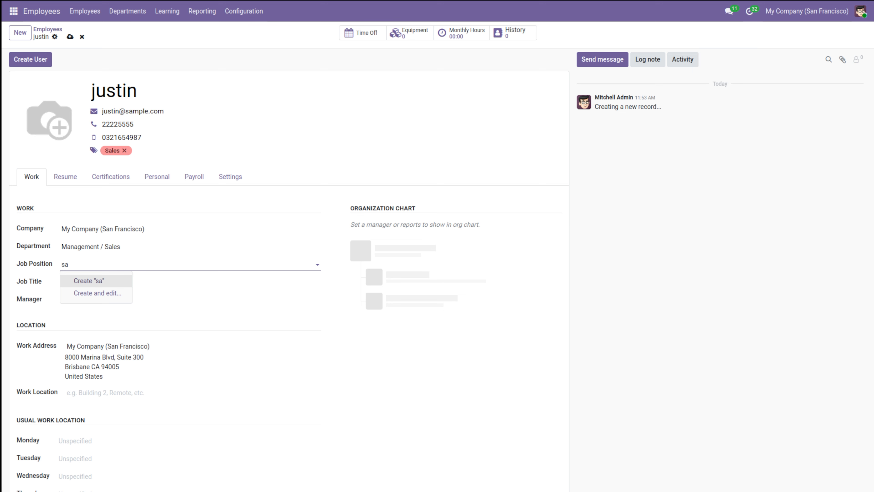
pyautogui.write('les manager')
pyautogui.click(120, 281)
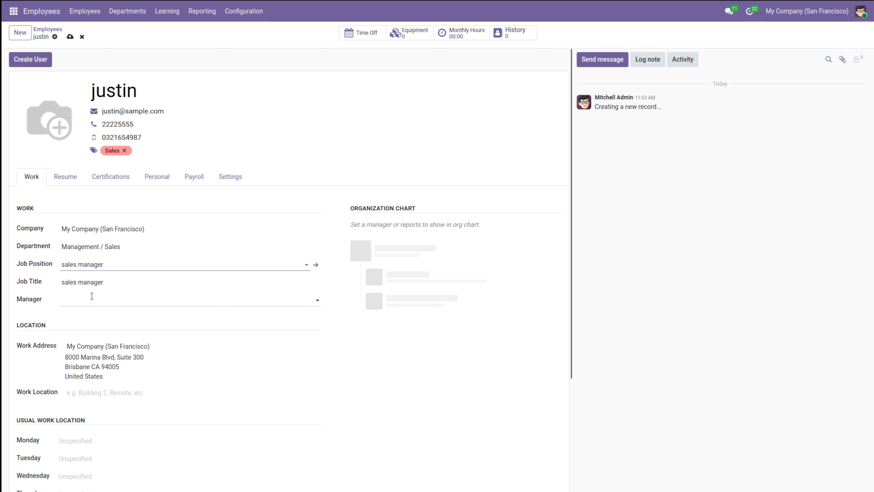
pyautogui.click(90, 303)
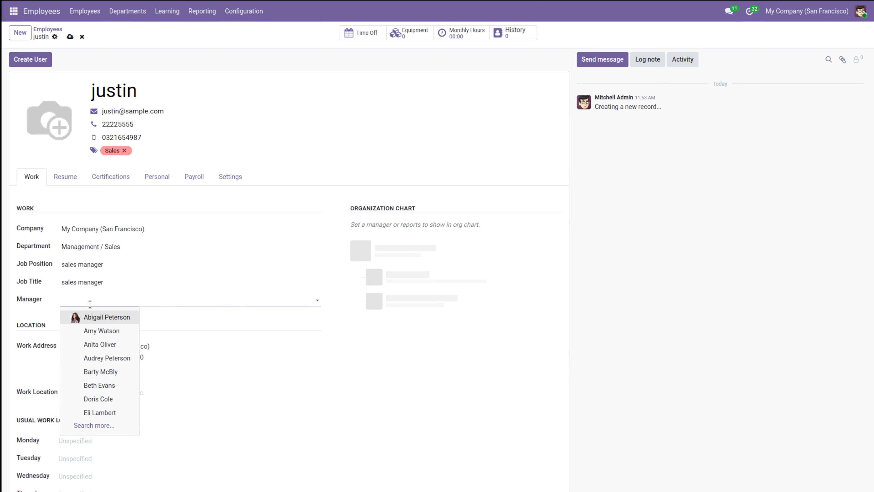
pyautogui.click(121, 315)
pyautogui.click(232, 327)
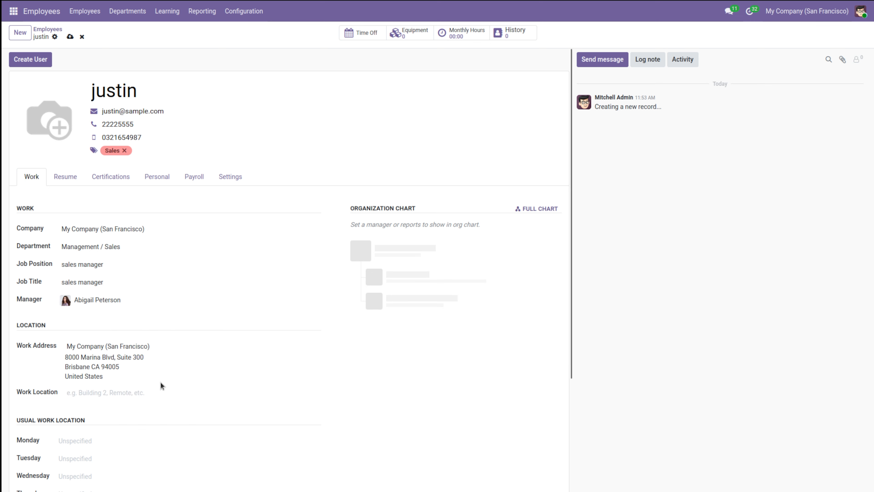
pyautogui.scroll(-1, 161, 382)
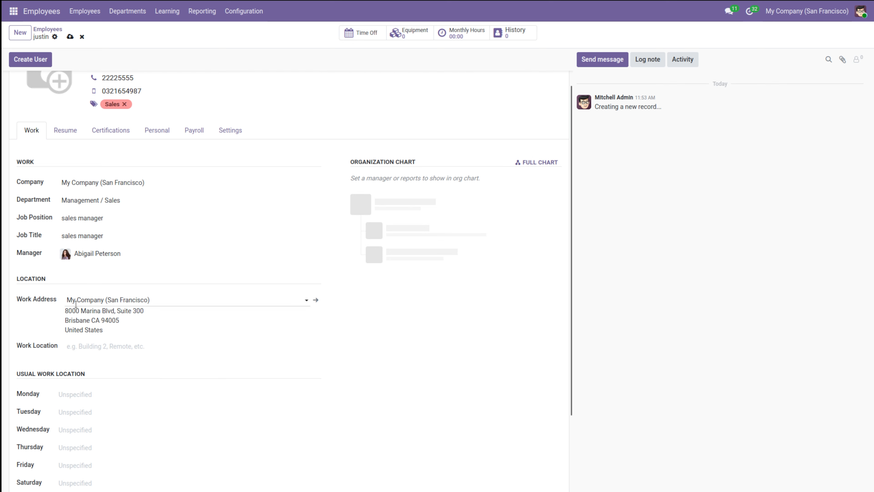
pyautogui.click(154, 346)
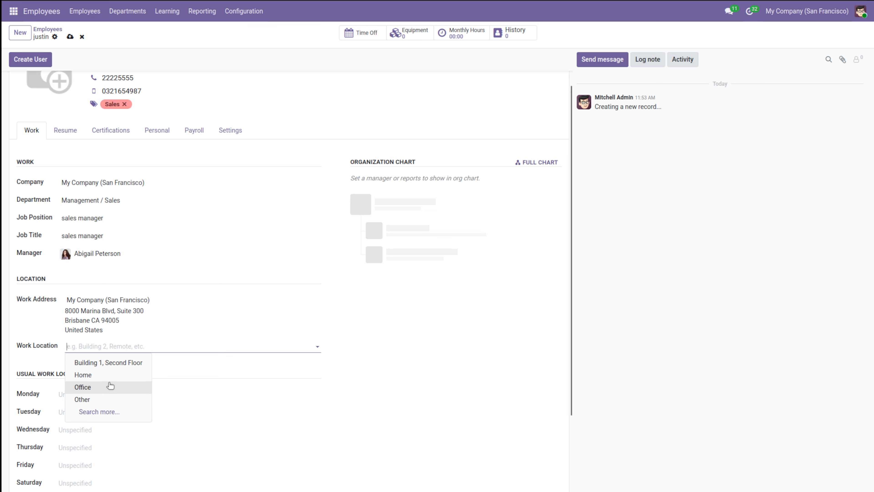
pyautogui.click(235, 365)
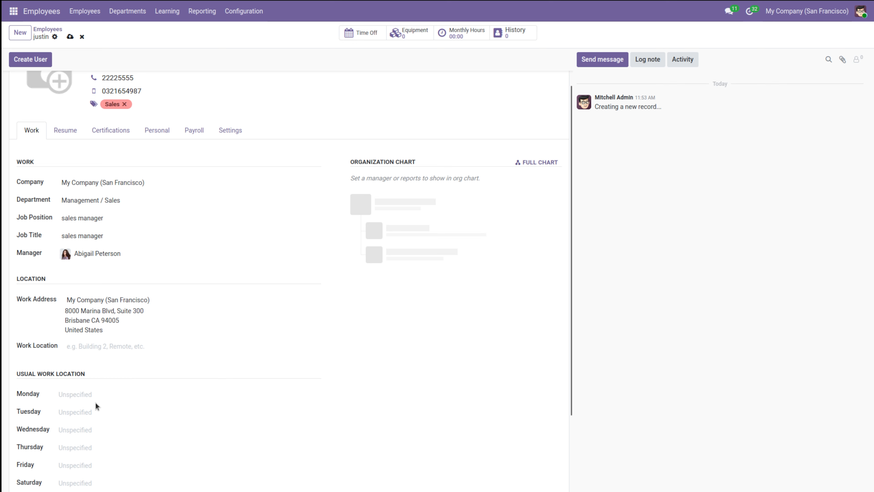
pyautogui.scroll(-3, 95, 404)
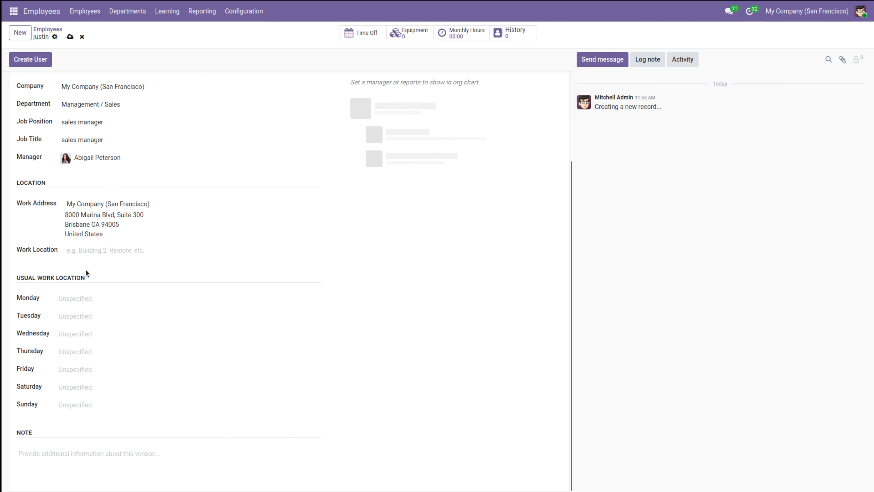
pyautogui.click(92, 295)
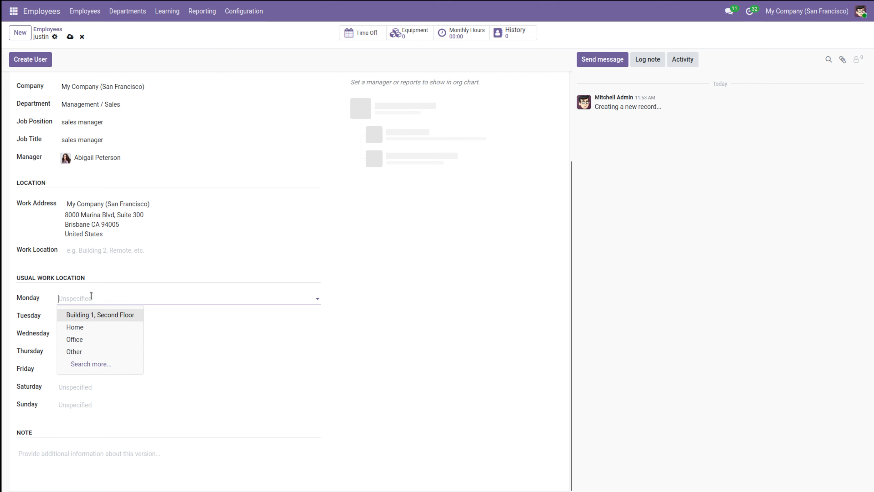
pyautogui.click(91, 295)
pyautogui.click(92, 296)
pyautogui.click(154, 280)
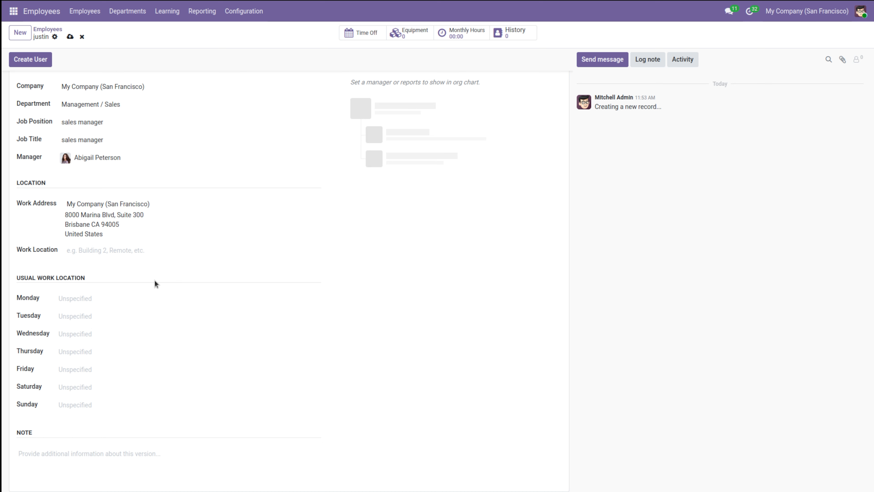
pyautogui.scroll(4, 154, 280)
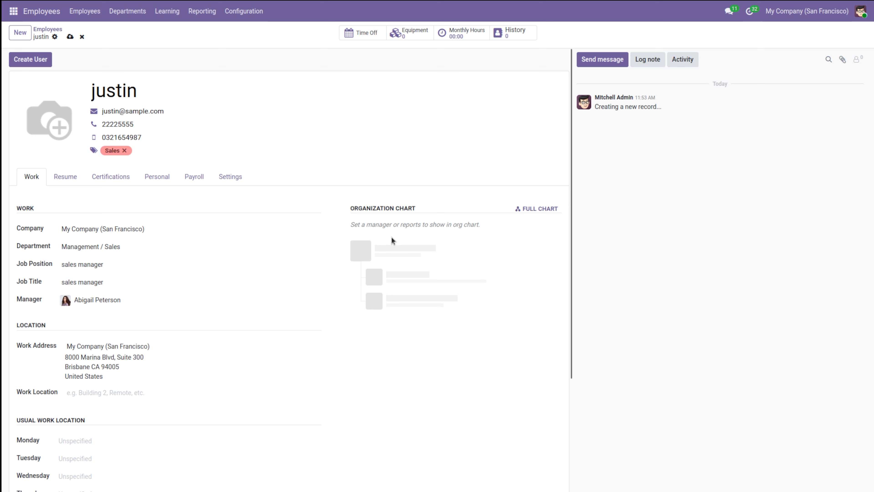
# Step: Save the employee record, return from the org chart, and briefly check the Resume tab
pyautogui.click(534, 209)
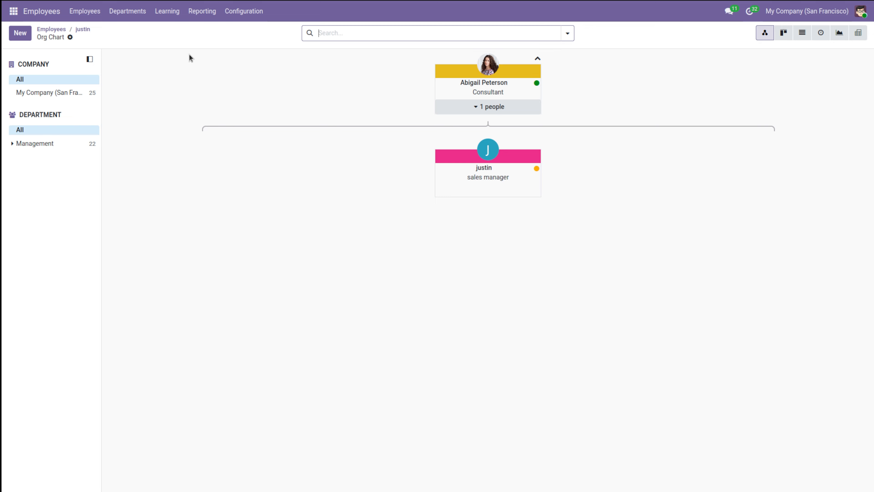
pyautogui.click(85, 30)
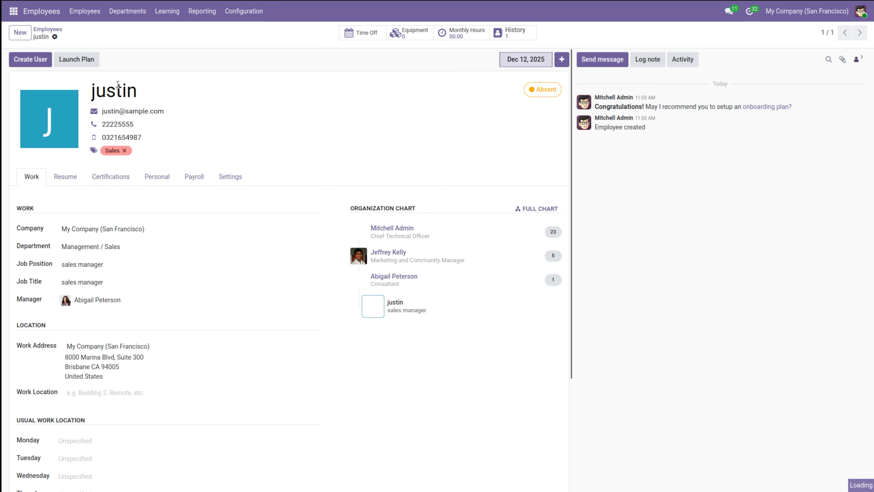
pyautogui.click(60, 186)
pyautogui.click(33, 177)
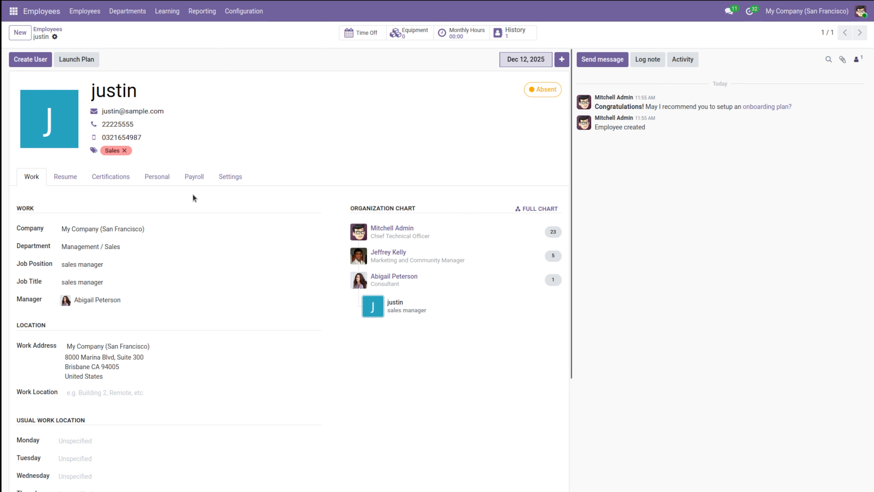
# Step: Start a Scrum Master certification under Resume > Certifications, then discard it unsaved
pyautogui.click(51, 183)
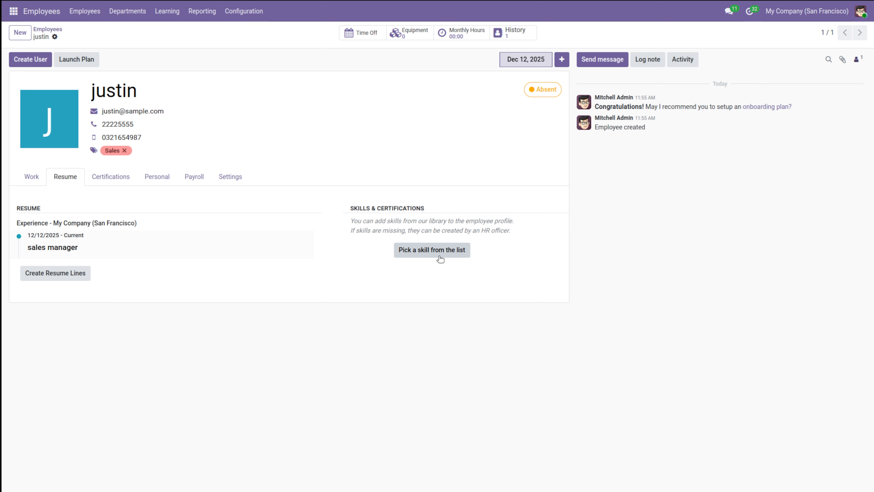
pyautogui.click(115, 176)
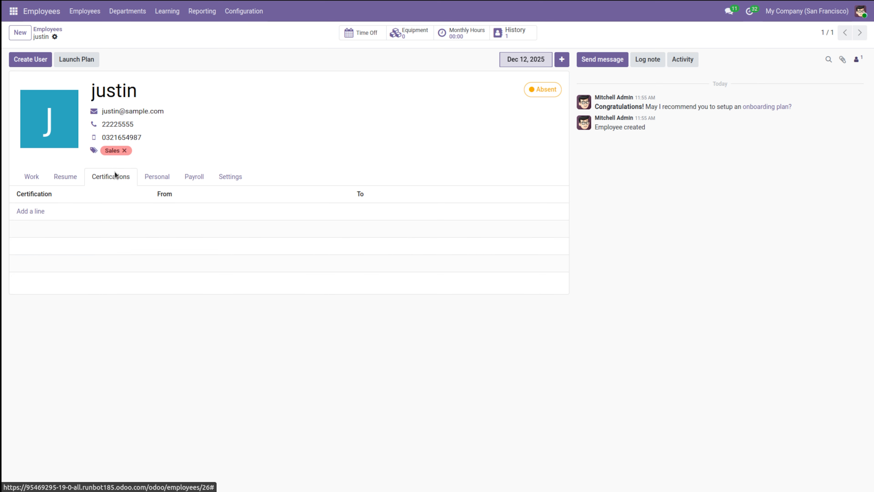
pyautogui.click(26, 212)
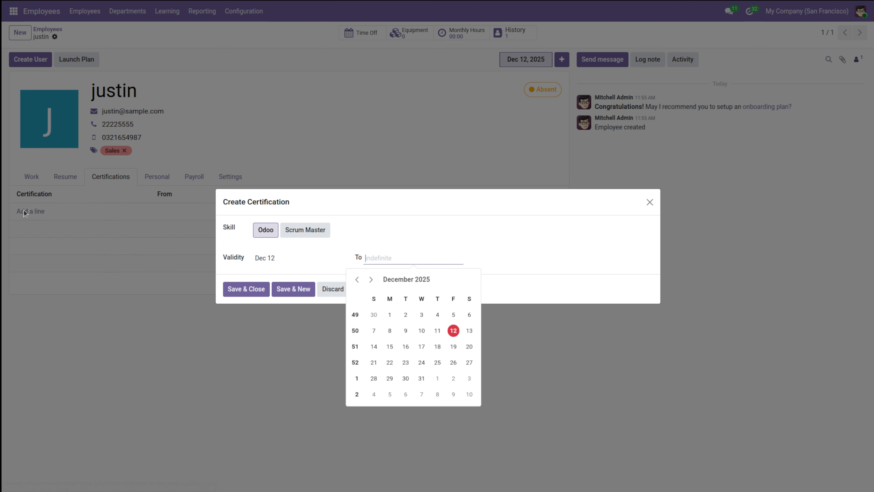
pyautogui.click(415, 230)
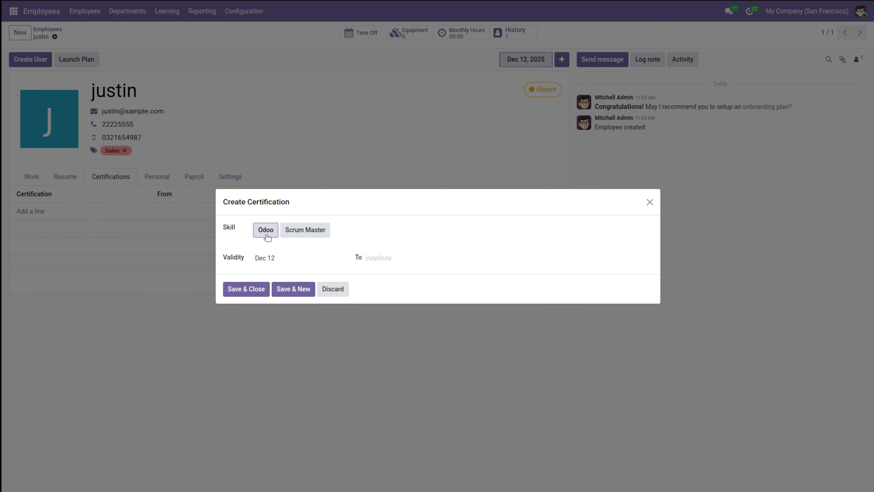
pyautogui.click(310, 232)
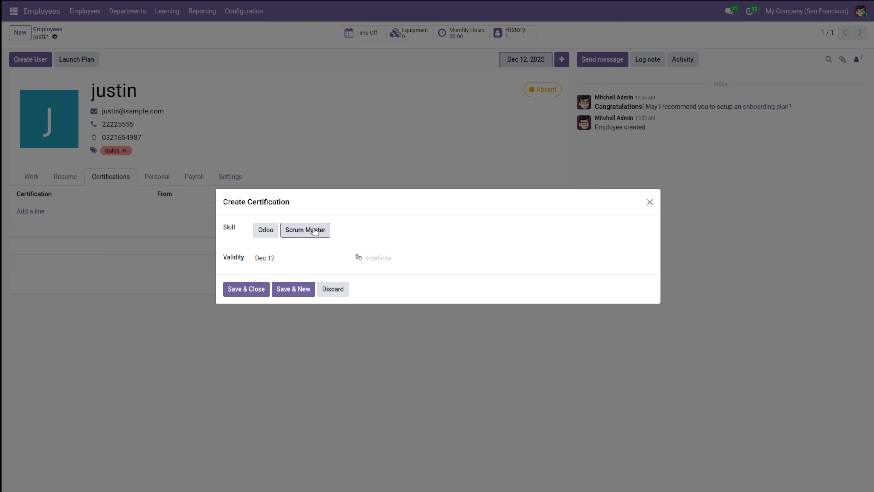
pyautogui.click(332, 289)
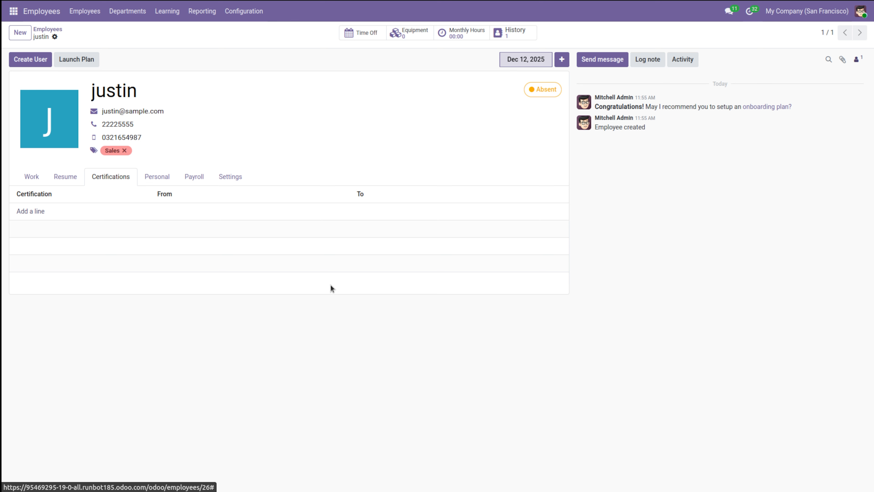
pyautogui.click(151, 181)
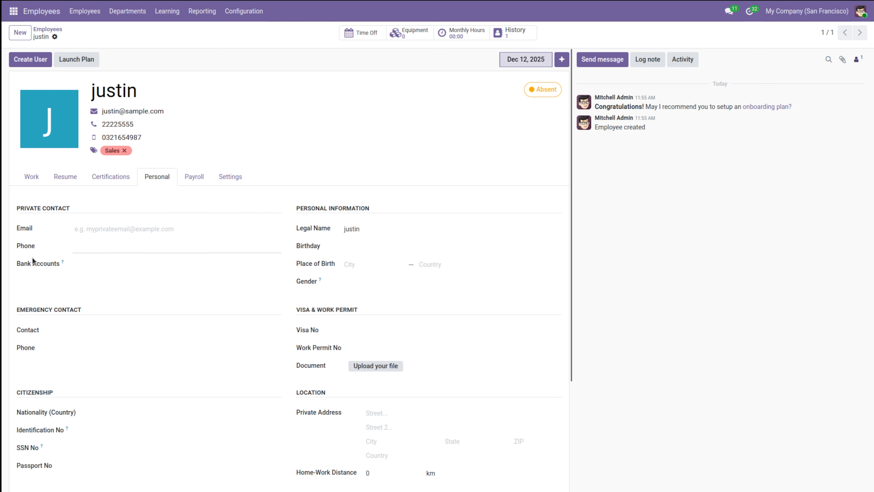
# Step: Review the Personal tab fields, then show the Payroll contract with the Standard 40 hours/week schedule
pyautogui.scroll(-3, 37, 429)
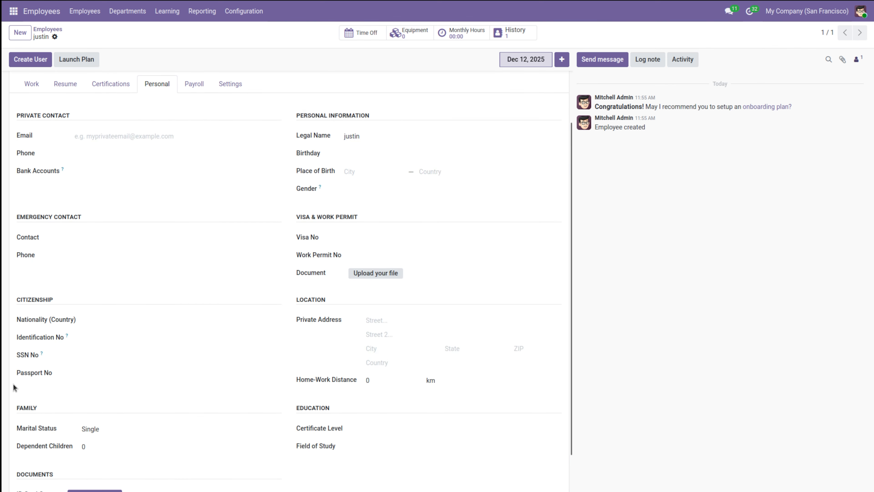
pyautogui.scroll(-1, 97, 419)
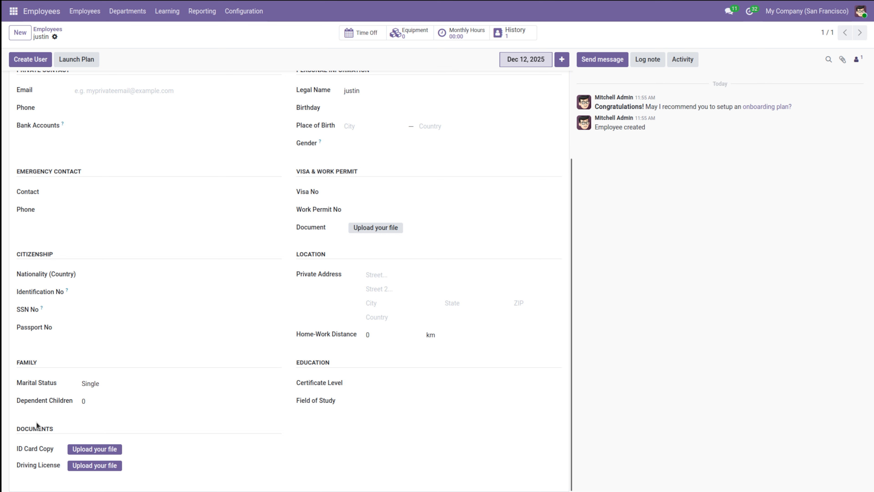
pyautogui.scroll(4, 350, 168)
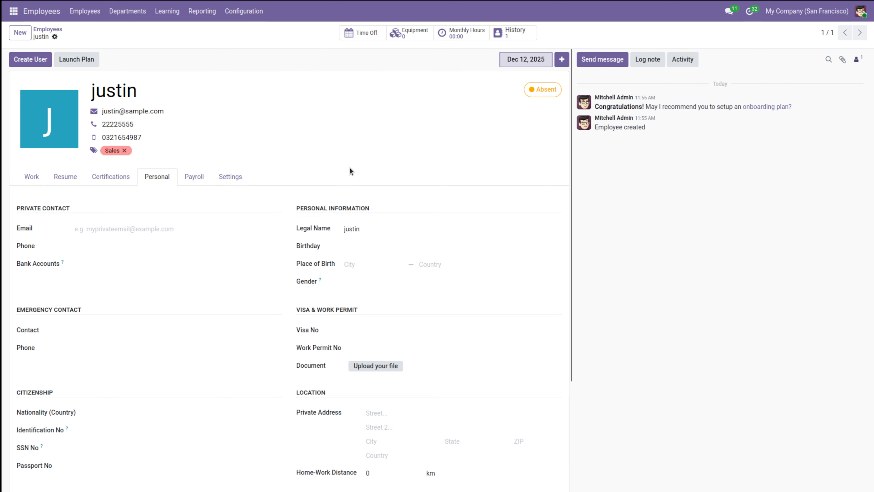
pyautogui.scroll(-4, 354, 331)
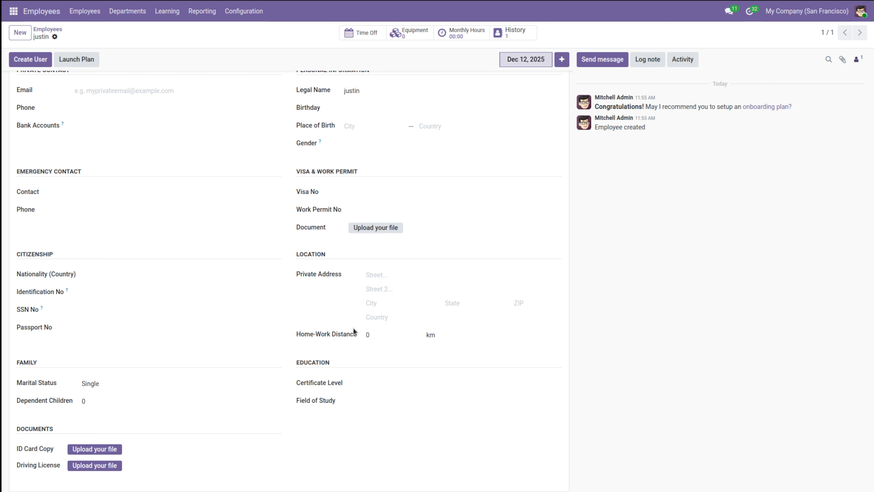
pyautogui.scroll(4, 355, 331)
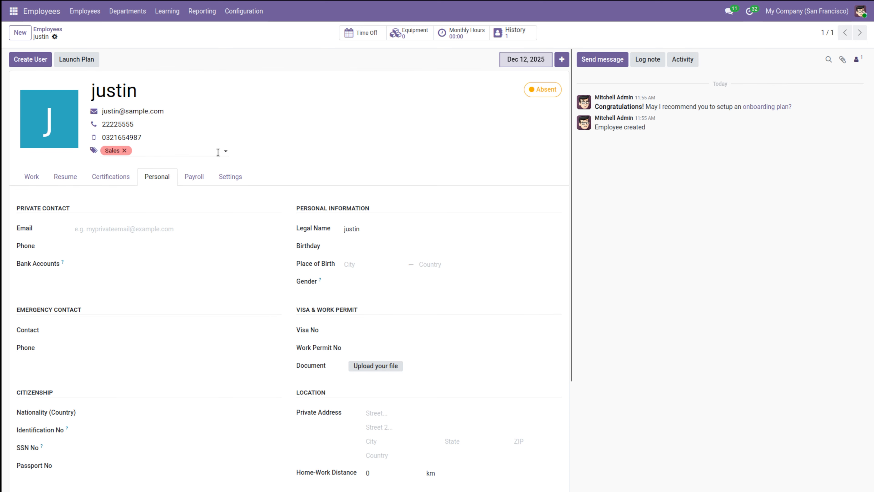
pyautogui.click(192, 175)
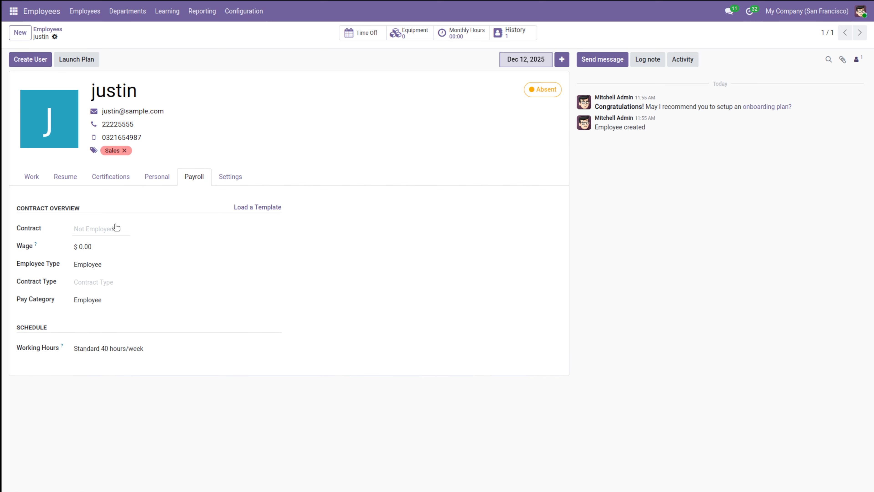
# Step: Leave the contract date empty and show the Settings tab's user and attendance options
pyautogui.click(99, 229)
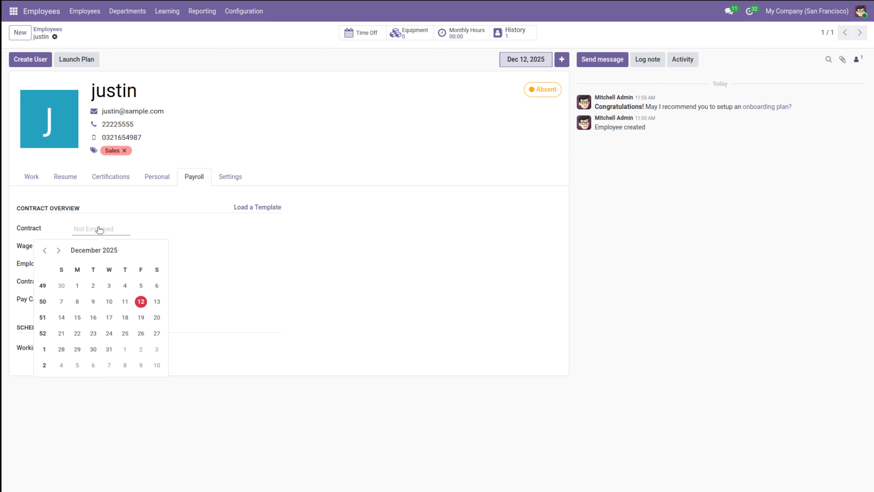
pyautogui.click(213, 230)
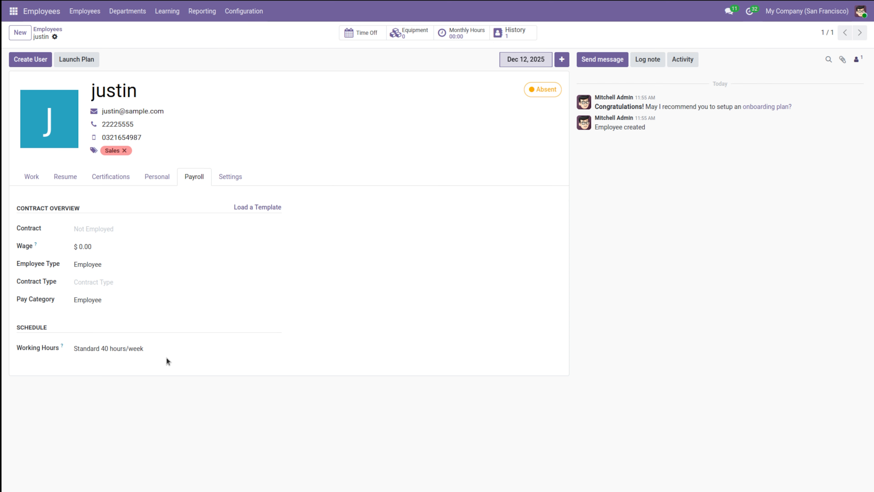
pyautogui.click(226, 175)
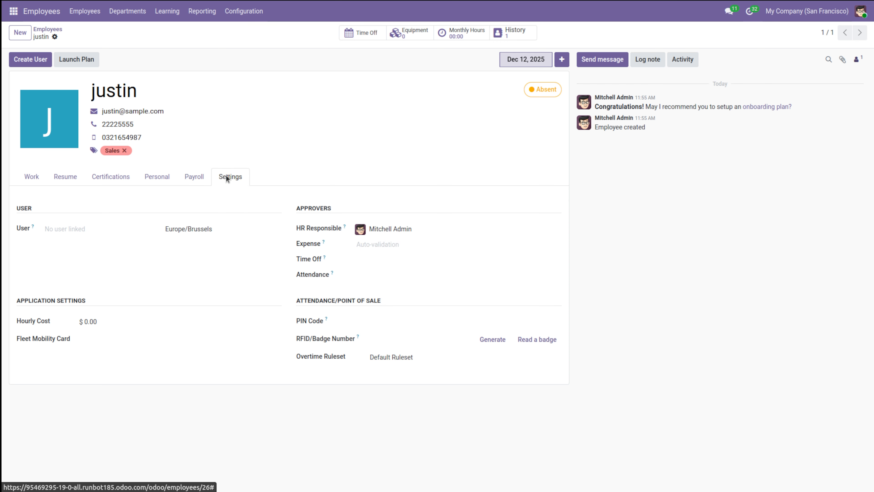